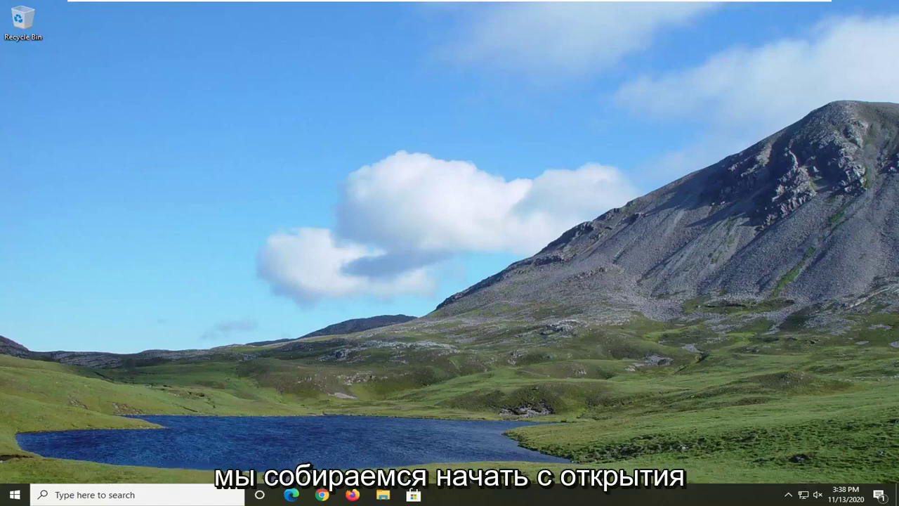
Step: Open Services from a Start search and scroll to Windows Error Reporting Service
{"action": "left_click", "coordinate": [21, 496]}
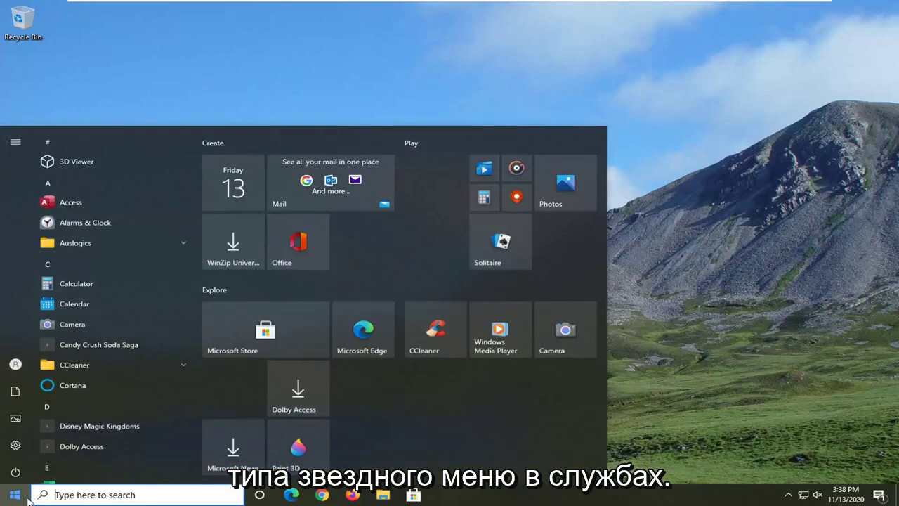
{"action": "type", "text": "services"}
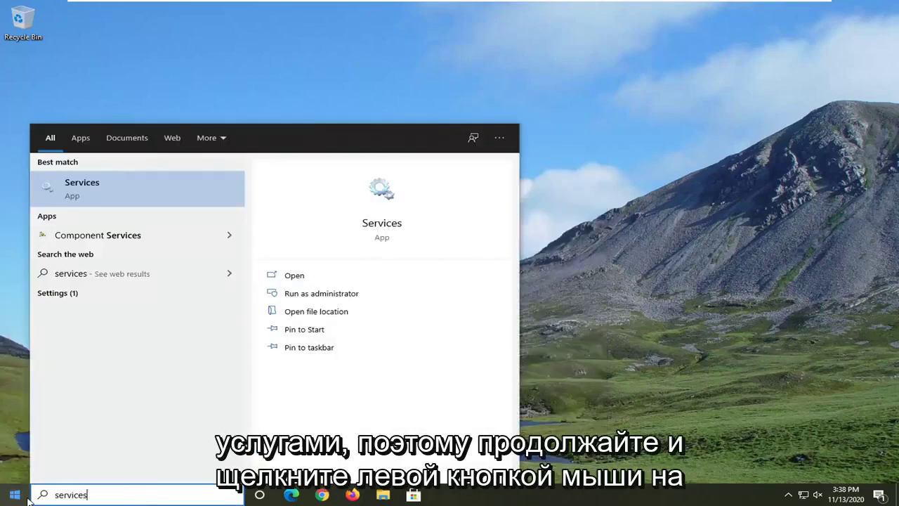
{"action": "left_click", "coordinate": [70, 193]}
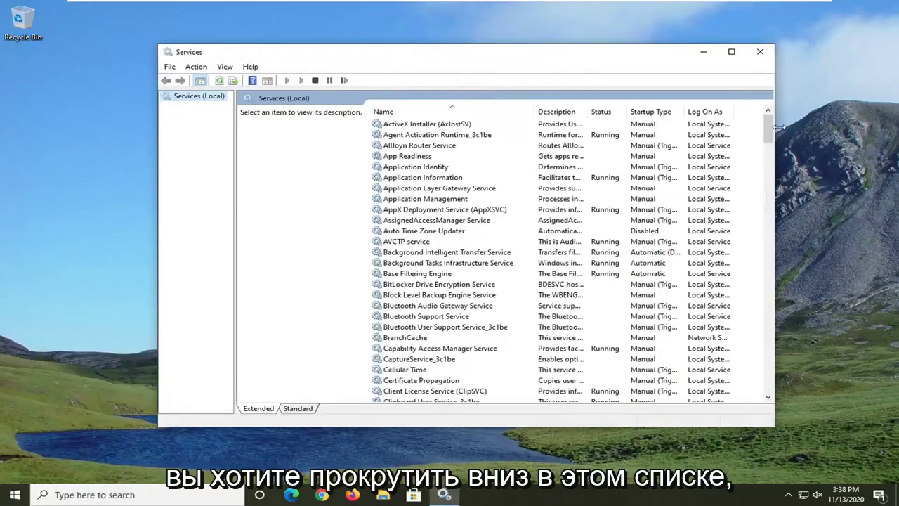
{"action": "mouse_move", "coordinate": [767, 127]}
{"action": "left_mouse_down"}
{"action": "mouse_move", "coordinate": [759, 299]}
{"action": "mouse_move", "coordinate": [797, 371]}
{"action": "left_mouse_up"}
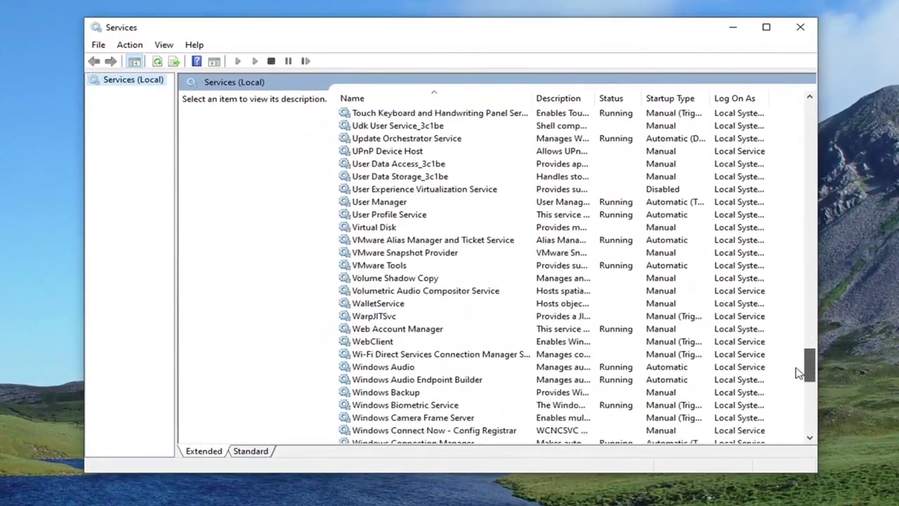
{"action": "scroll", "coordinate": [604, 377], "scroll_direction": "down", "scroll_amount": 2}
{"action": "scroll", "coordinate": [413, 378], "scroll_direction": "down", "scroll_amount": 7}
{"action": "scroll", "coordinate": [414, 279], "scroll_direction": "up", "scroll_amount": 2}
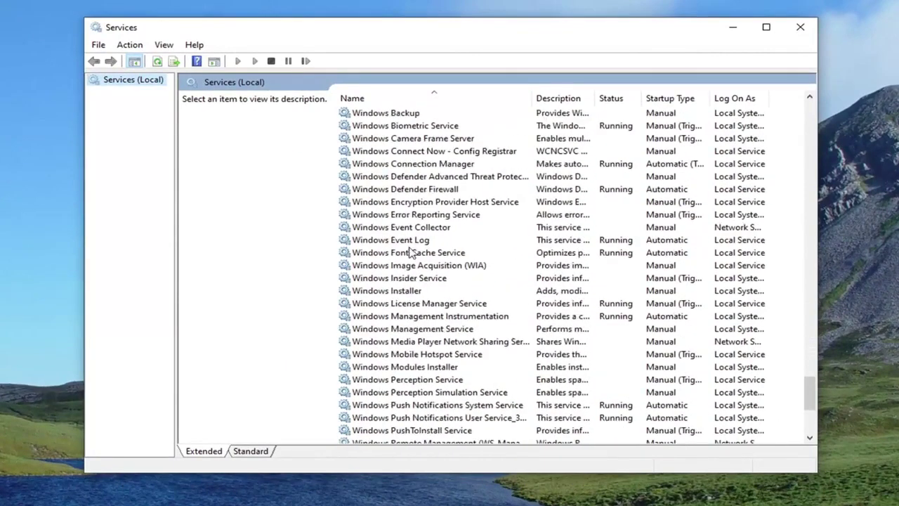
Step: Change Windows Error Reporting Service's startup type from Manual to Disabled and apply
{"action": "double_click", "coordinate": [398, 214]}
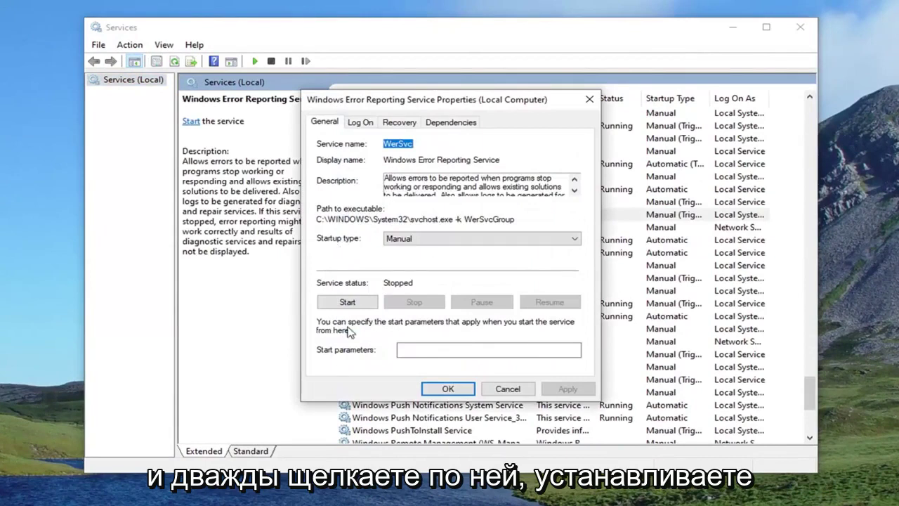
{"action": "left_click", "coordinate": [407, 242]}
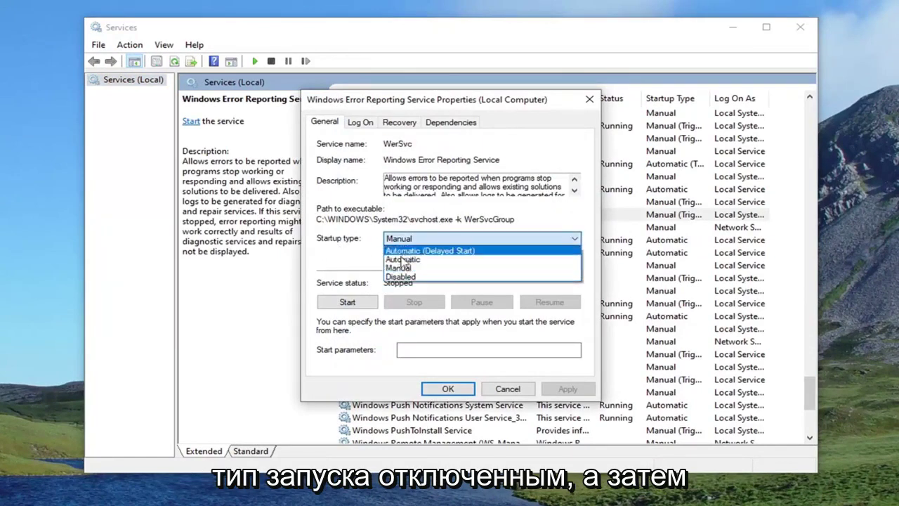
{"action": "left_click", "coordinate": [393, 277]}
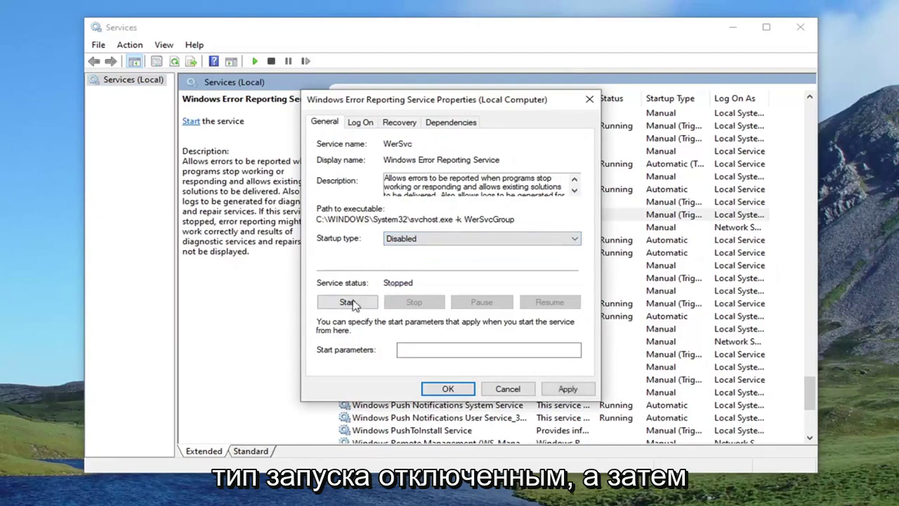
{"action": "left_click", "coordinate": [568, 388]}
{"action": "left_click", "coordinate": [448, 389]}
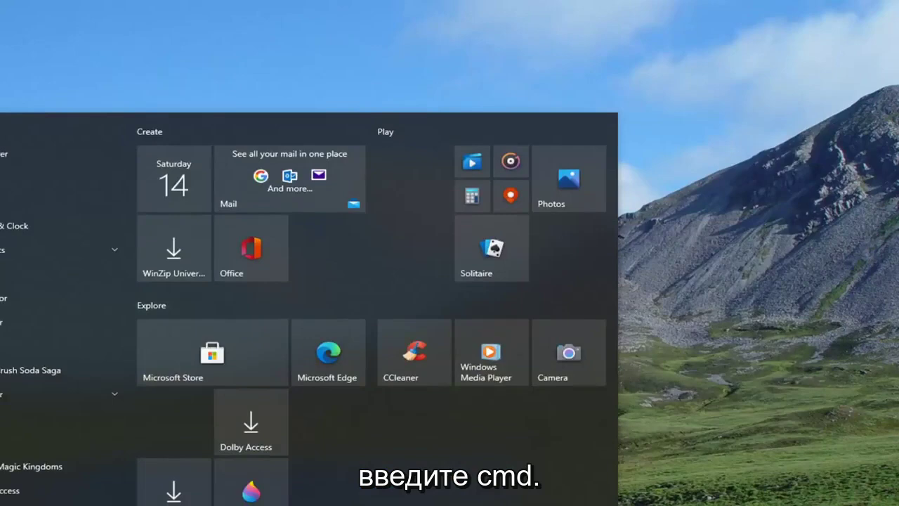
Step: Run Command Prompt as administrator from a cmd search, approving the UAC prompt
{"action": "type", "text": "cmd"}
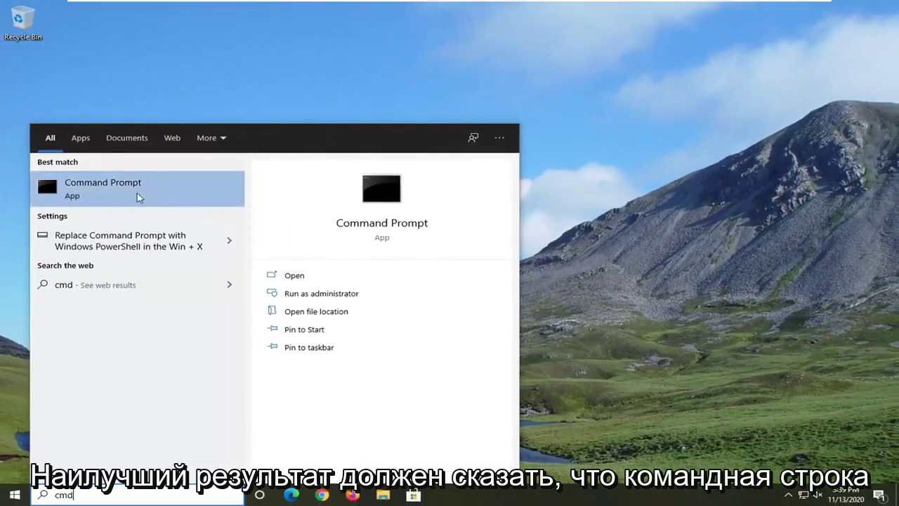
{"action": "right_click", "coordinate": [103, 189]}
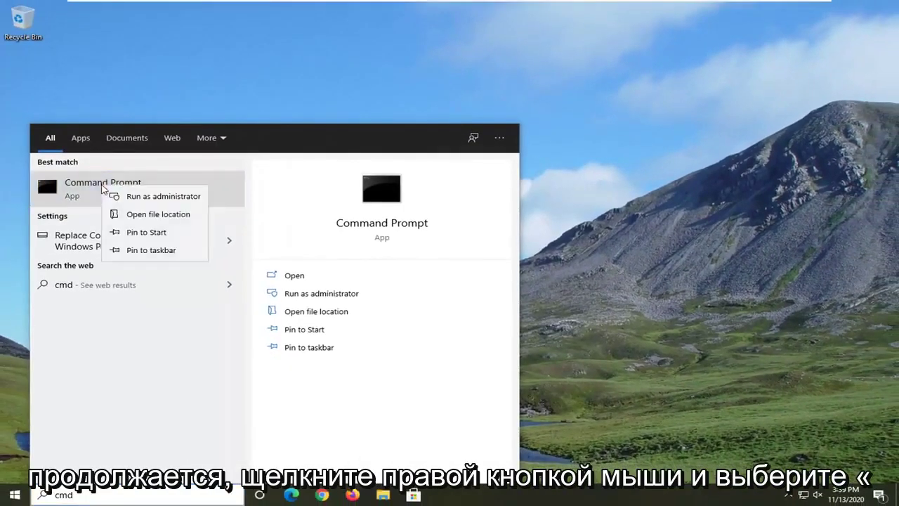
{"action": "left_click", "coordinate": [118, 196]}
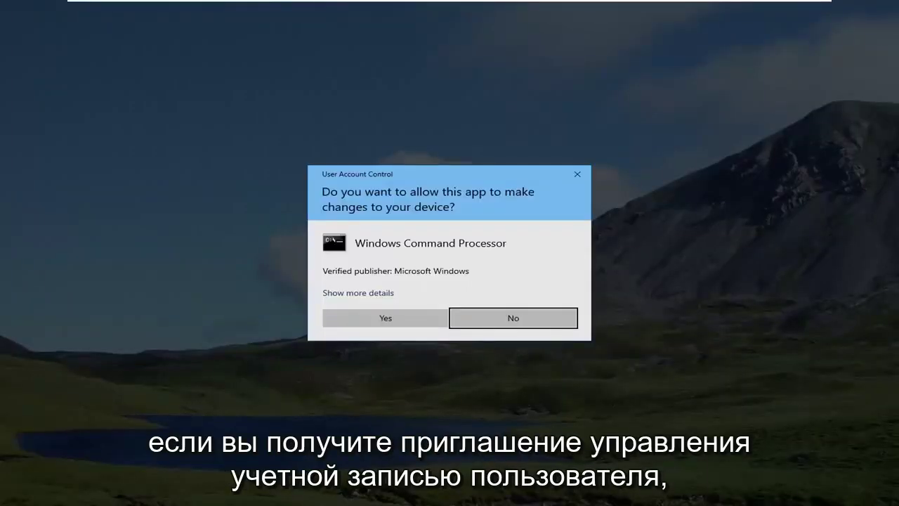
{"action": "left_click", "coordinate": [383, 317]}
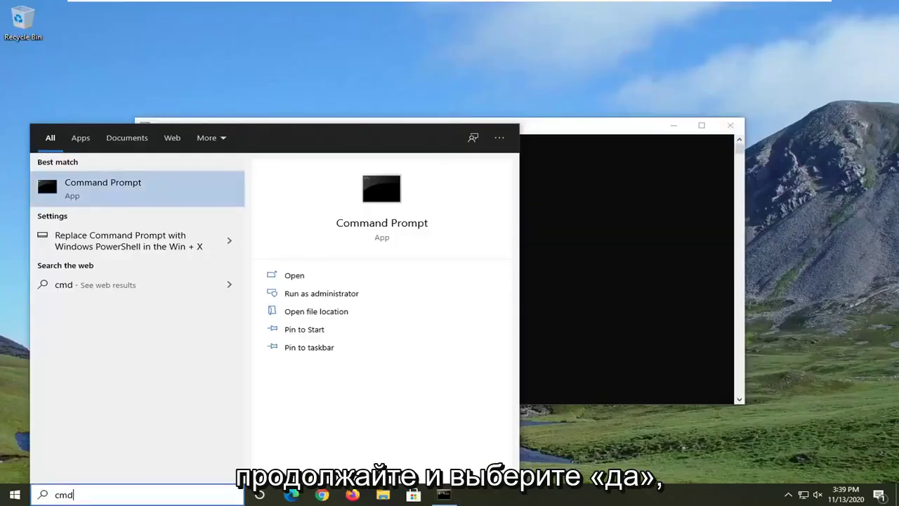
Step: Paste and run Dism.exe /Online /Cleanup-Image /Restorehealth in the elevated console
{"action": "left_click_drag", "start_coordinate": [606, 125], "coordinate": [645, 68]}
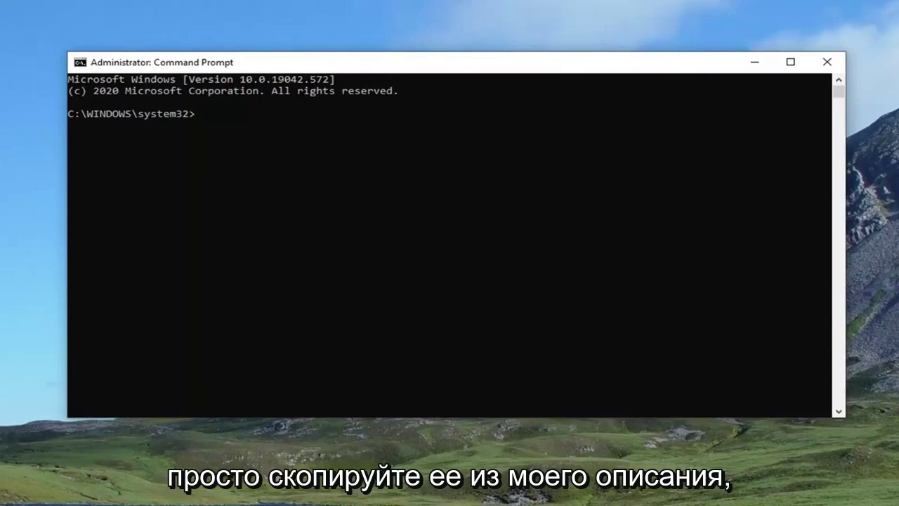
{"action": "right_click", "coordinate": [419, 60]}
{"action": "mouse_move", "coordinate": [464, 167]}
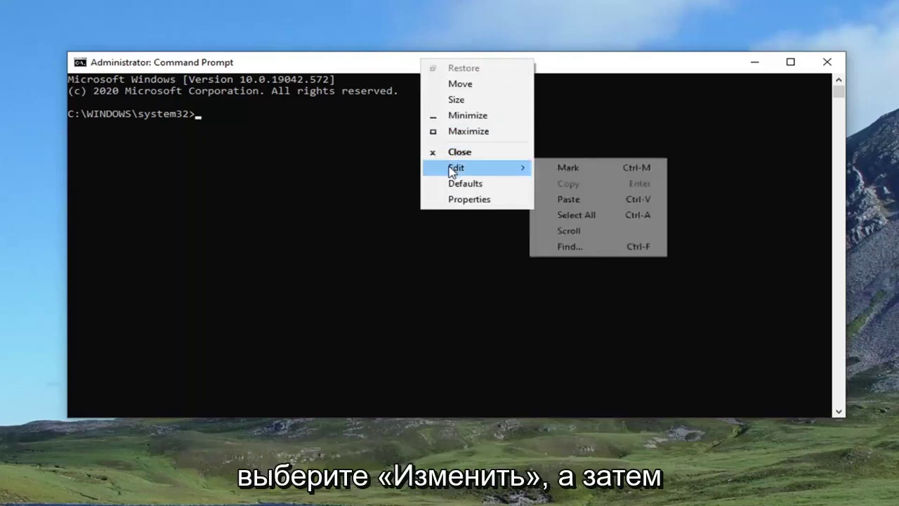
{"action": "left_click", "coordinate": [623, 199]}
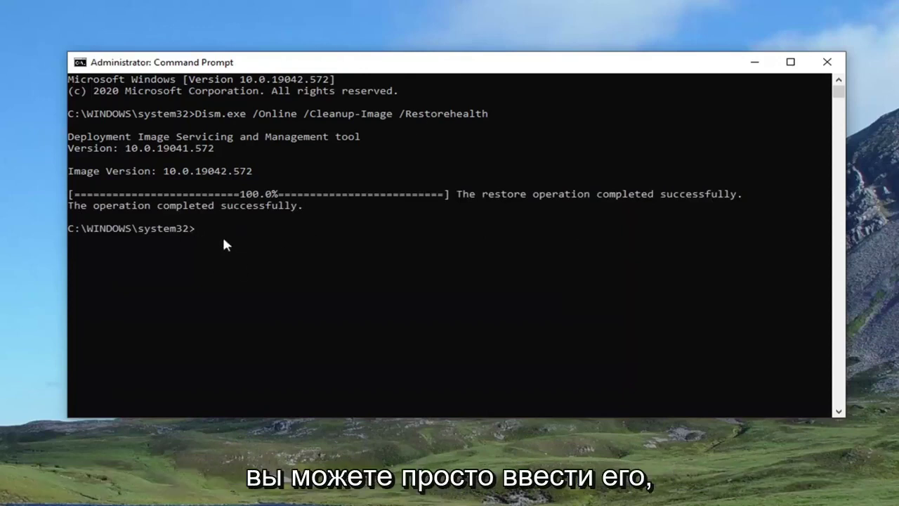
Step: Run sfc /scannow in the elevated Command Prompt
{"action": "type", "text": "sfc "}
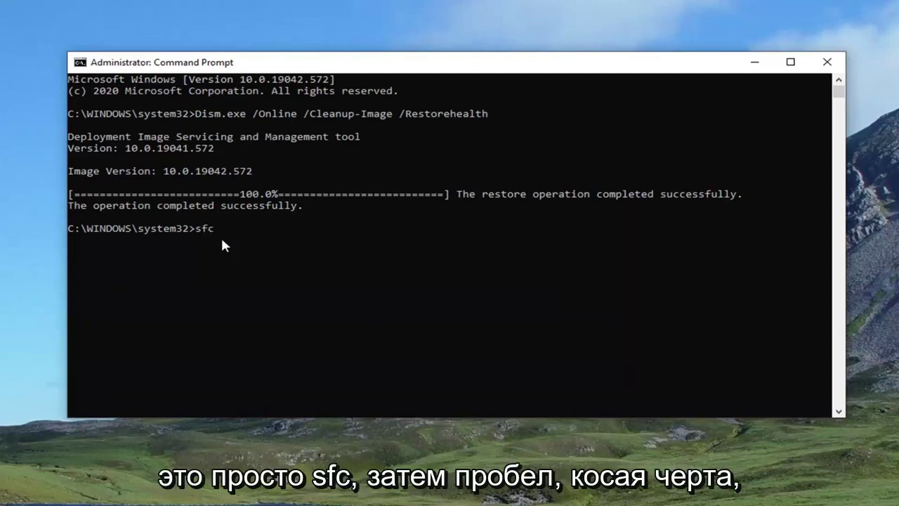
{"action": "type", "text": "/scann"}
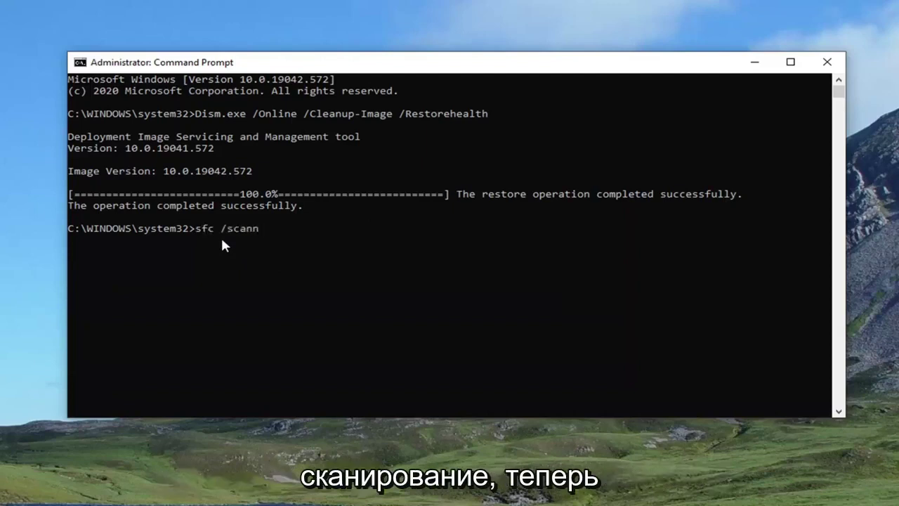
{"action": "type", "text": "ow"}
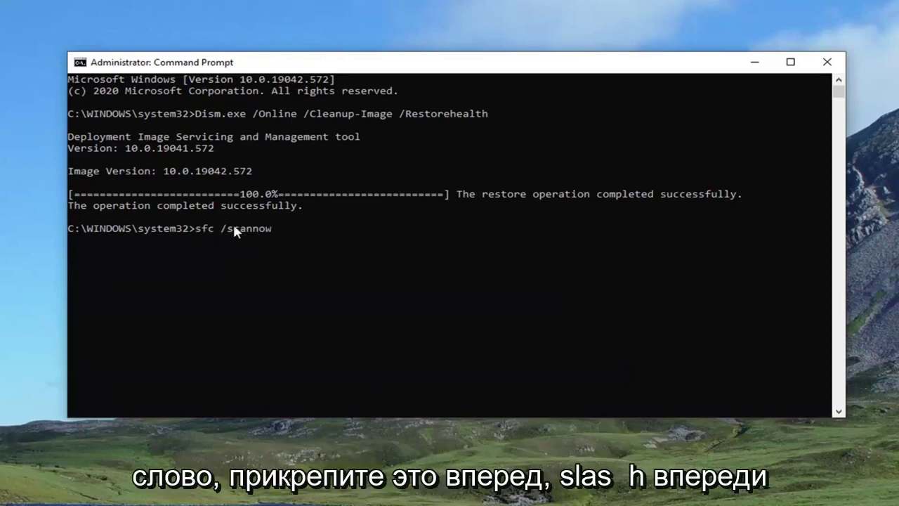
{"action": "key", "text": "Return"}
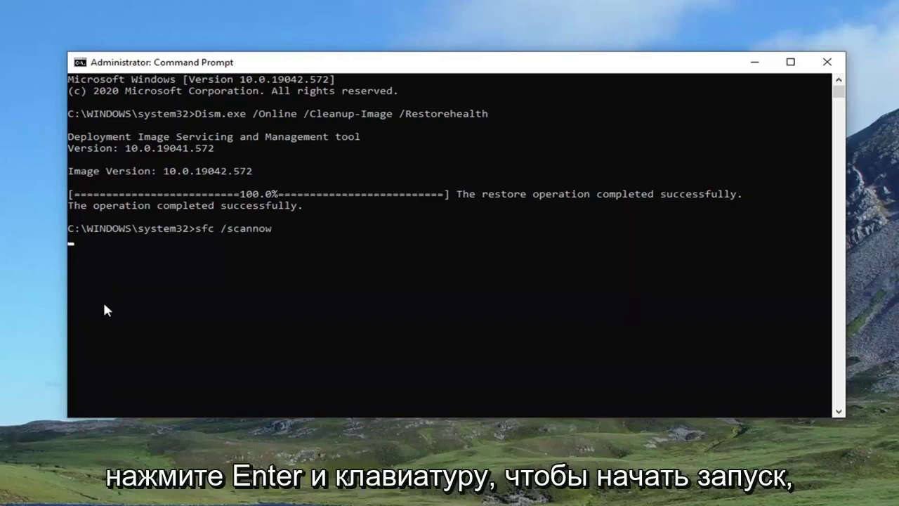